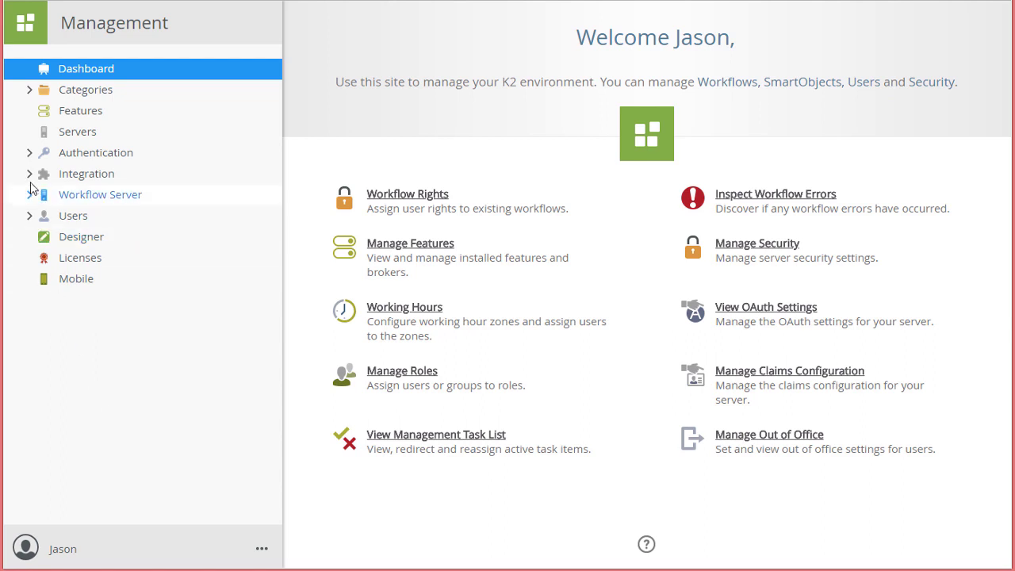
Step: Find the SQL Server Service type among the integration service types by searching for "sql" and start a new instance of it
click(29, 174)
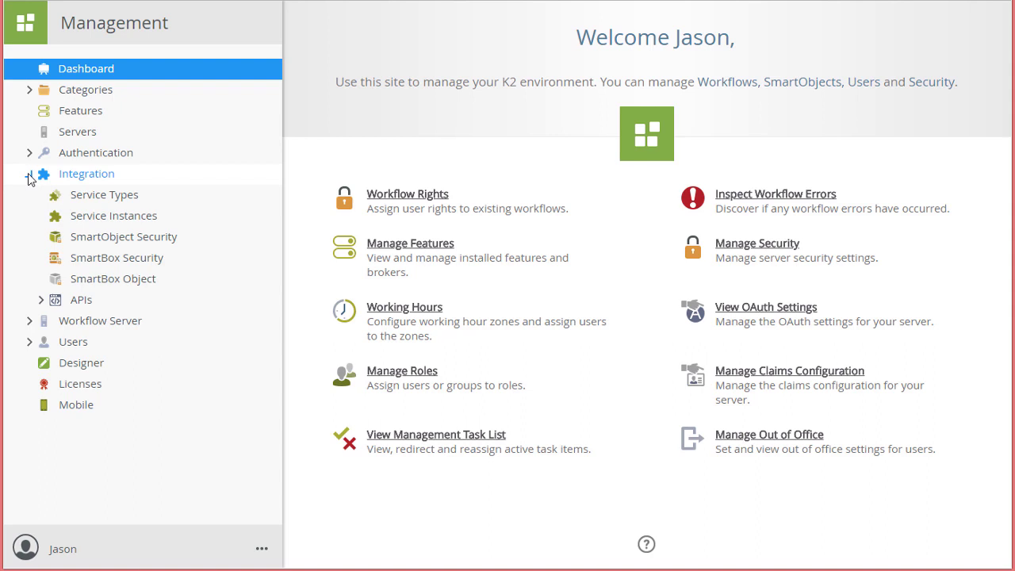
click(83, 198)
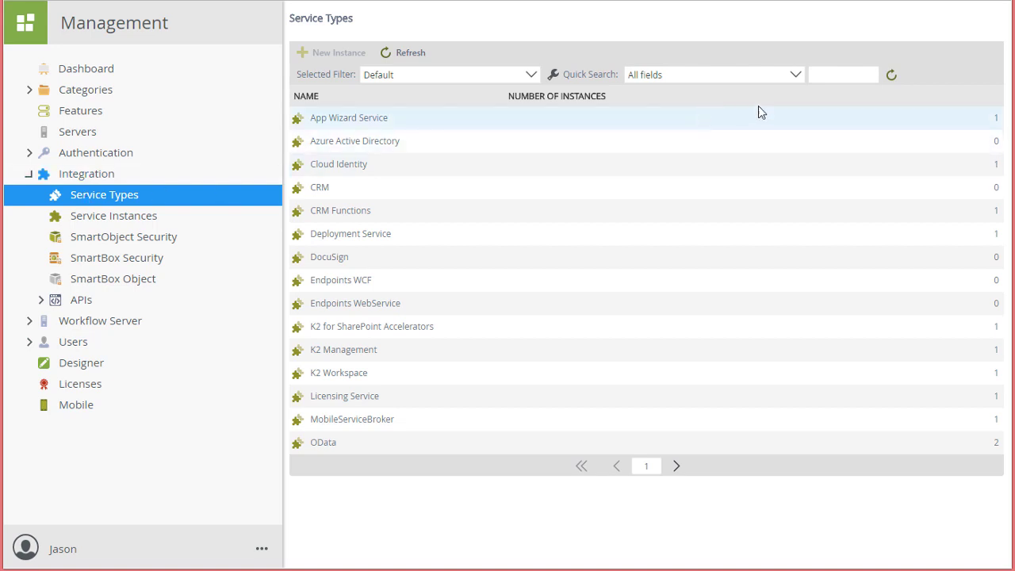
click(827, 74)
text(sql)
key(Return)
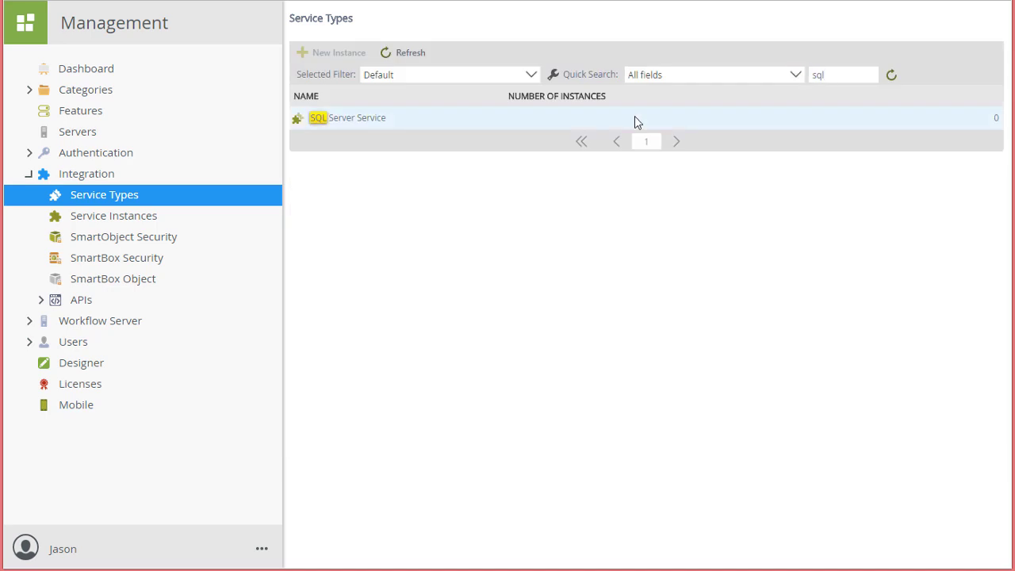
click(357, 126)
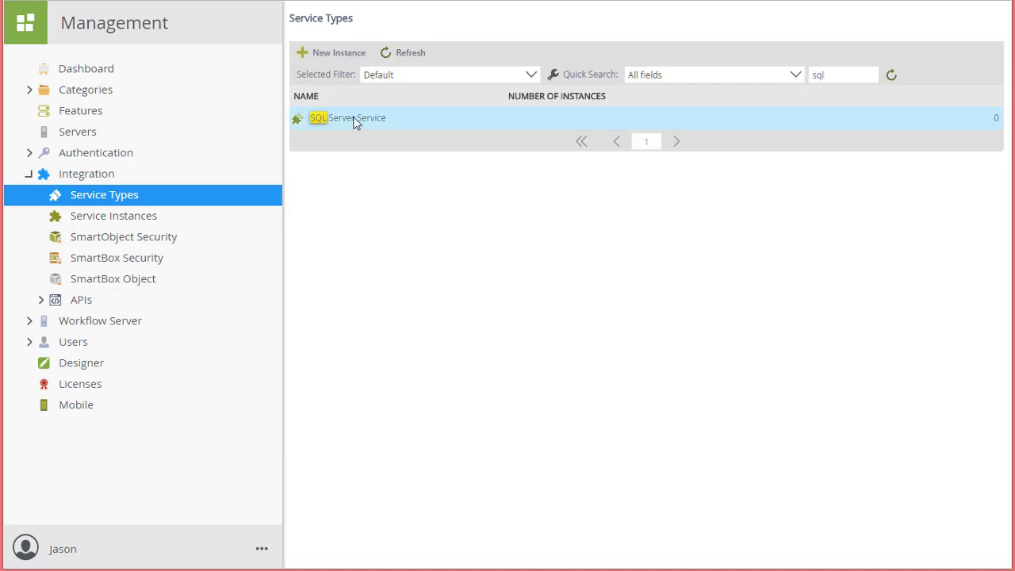
click(332, 55)
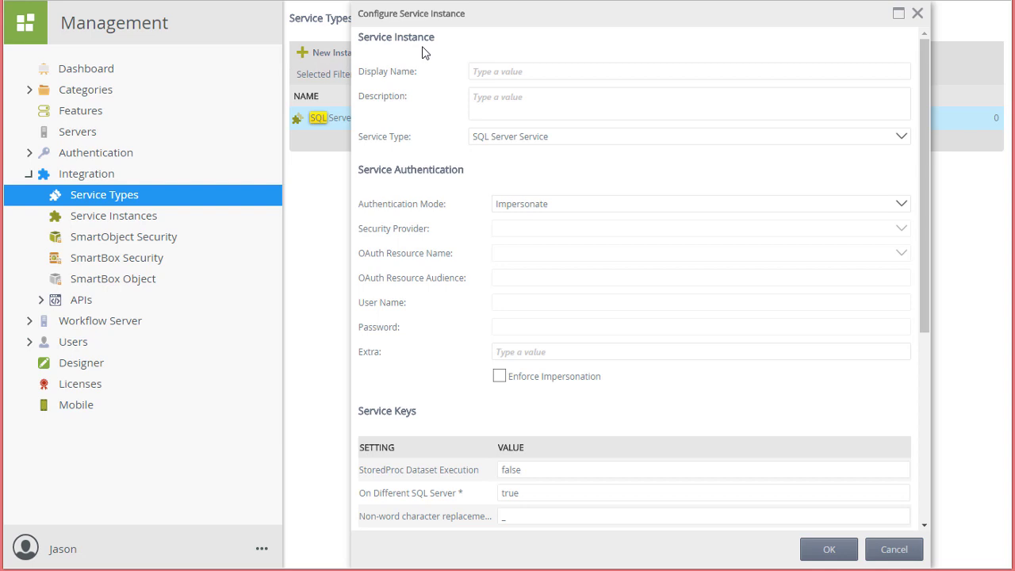
Step: Name the instance "K2 Tutorial SQL Database" and describe it as "Service Instance for the sample database used for K2 Tutorials."
click(503, 72)
text(K2 Tutorial SQL Database)
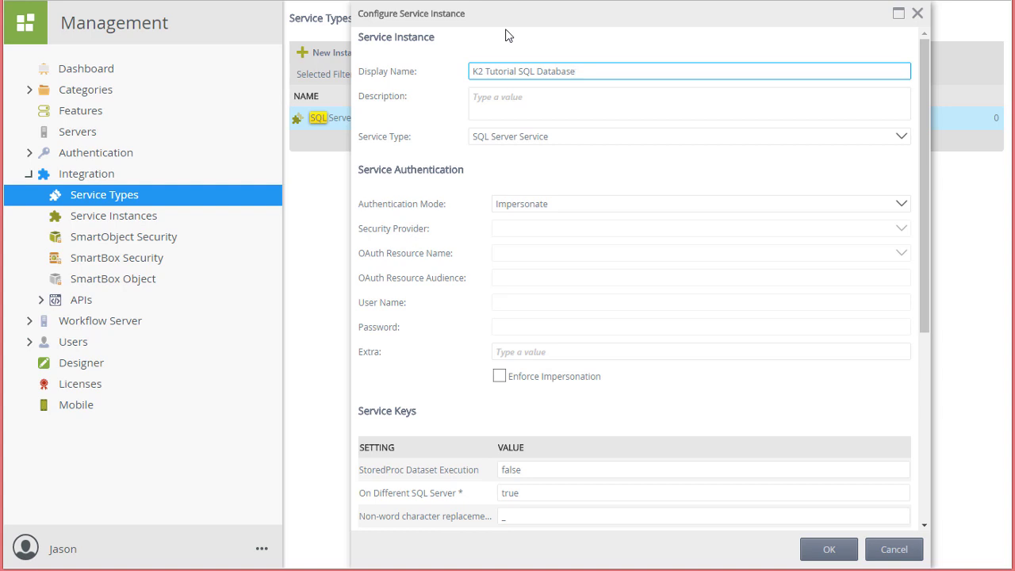
click(514, 102)
text(Service Instance for the sample database used for K2 Tutorials.)
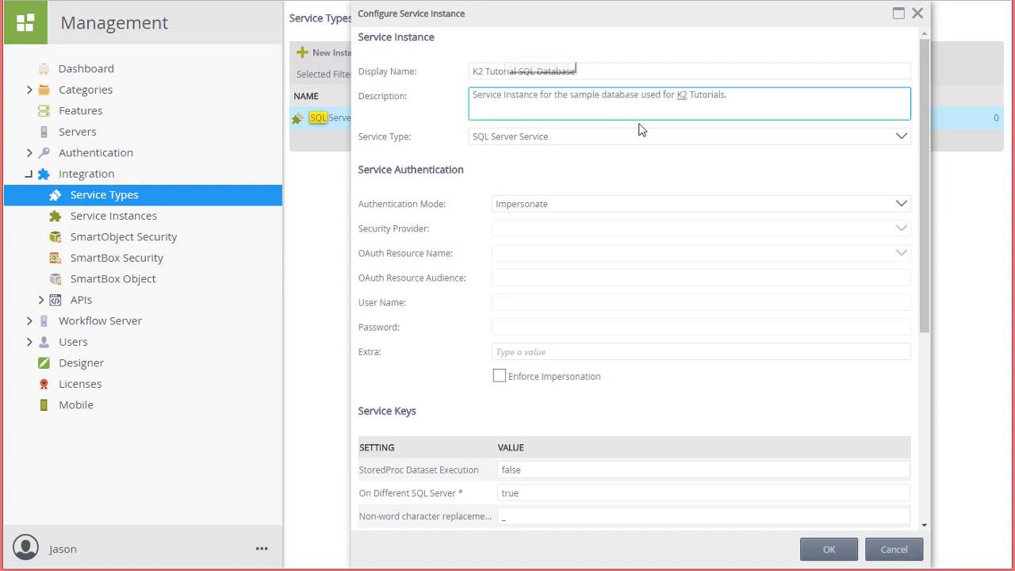
Step: Set the authentication mode to Static with the user name K2LearningUser and enter the account password
click(903, 206)
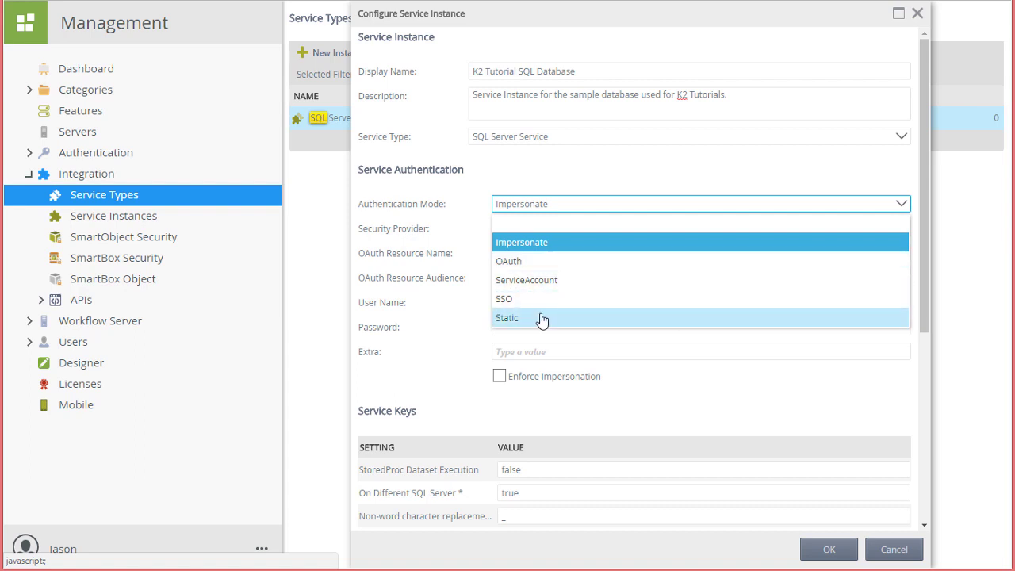
click(663, 317)
click(545, 301)
text(K2)
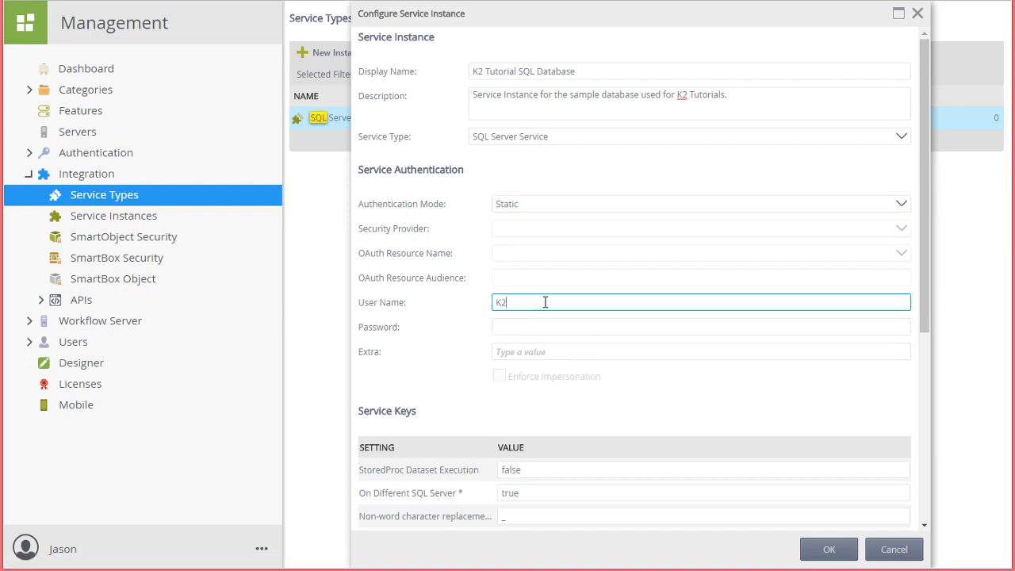
text(LearningUser)
key(Tab)
text(*********)
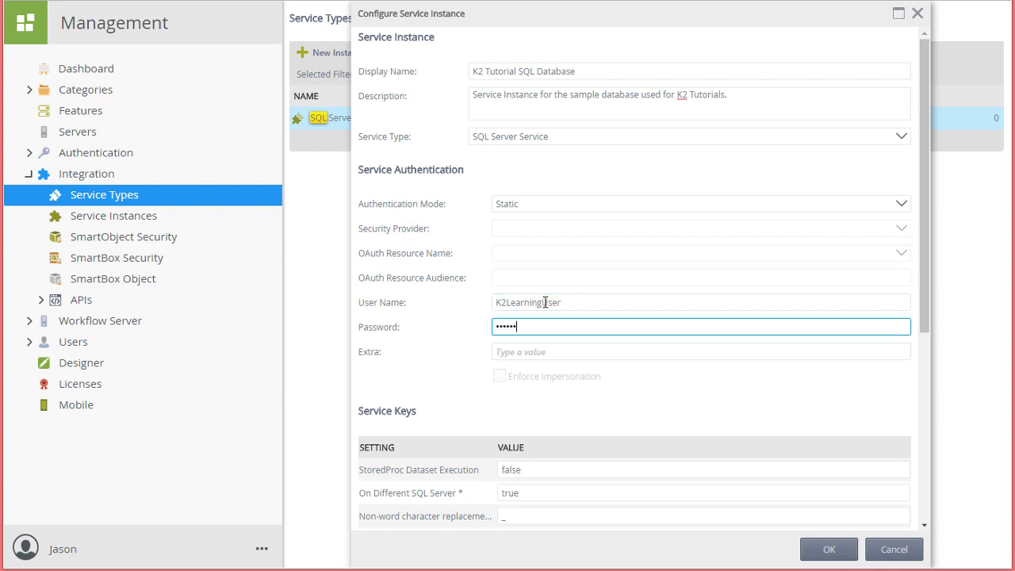
text(*****)
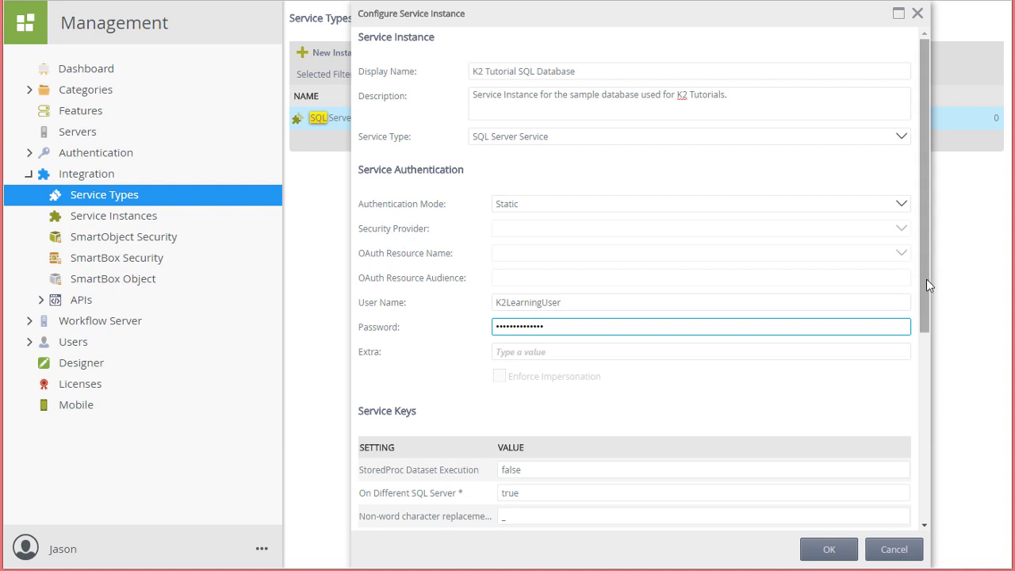
Step: Set the Command Timeout service key to 90
drag(924, 273, 919, 461)
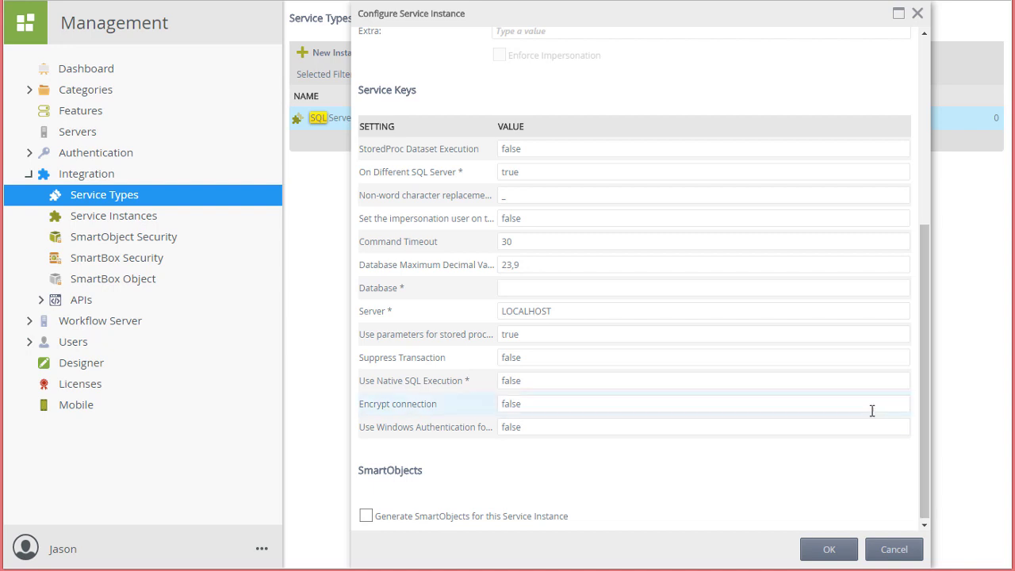
click(636, 173)
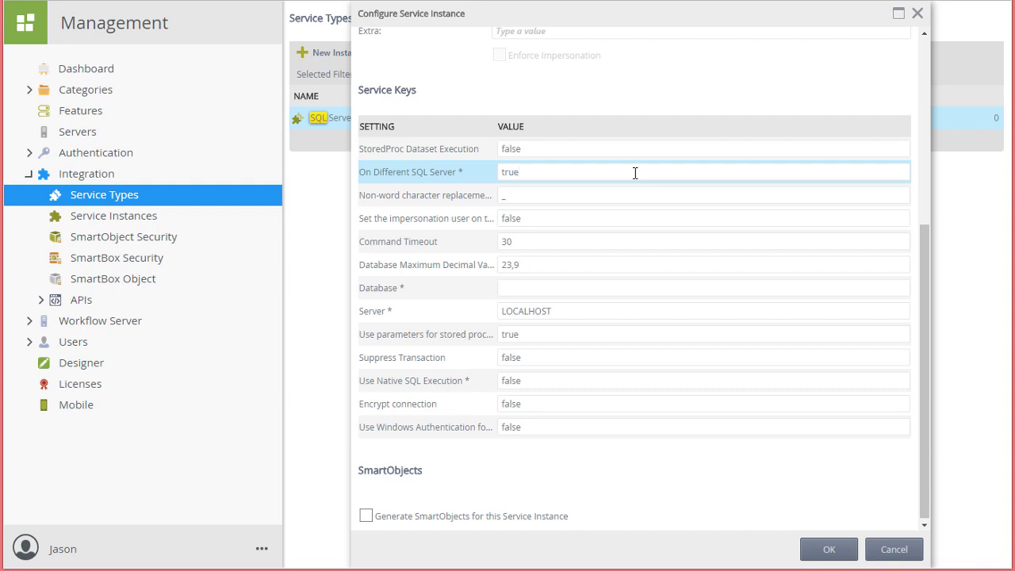
click(468, 246)
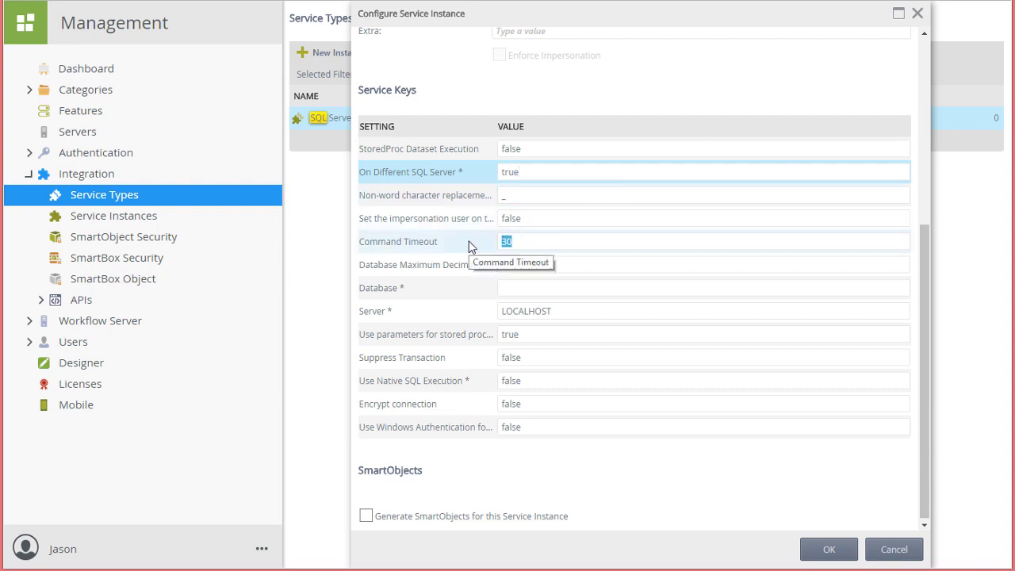
text(90)
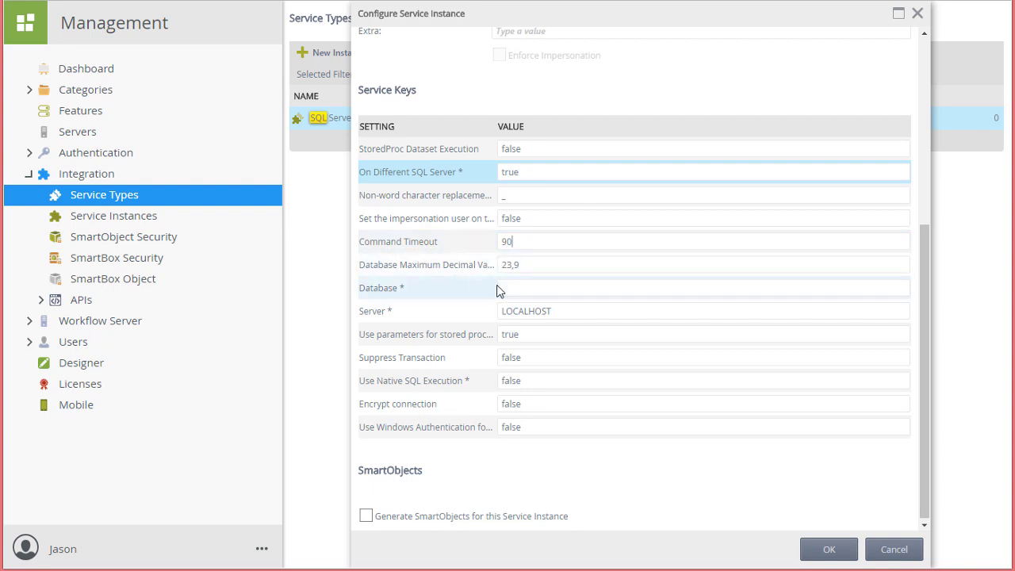
Step: Set the Database key to K2Learning and the Server key to uh8ydarb4m.database.windows.net, and create the service instance
click(529, 286)
text(K2Learning)
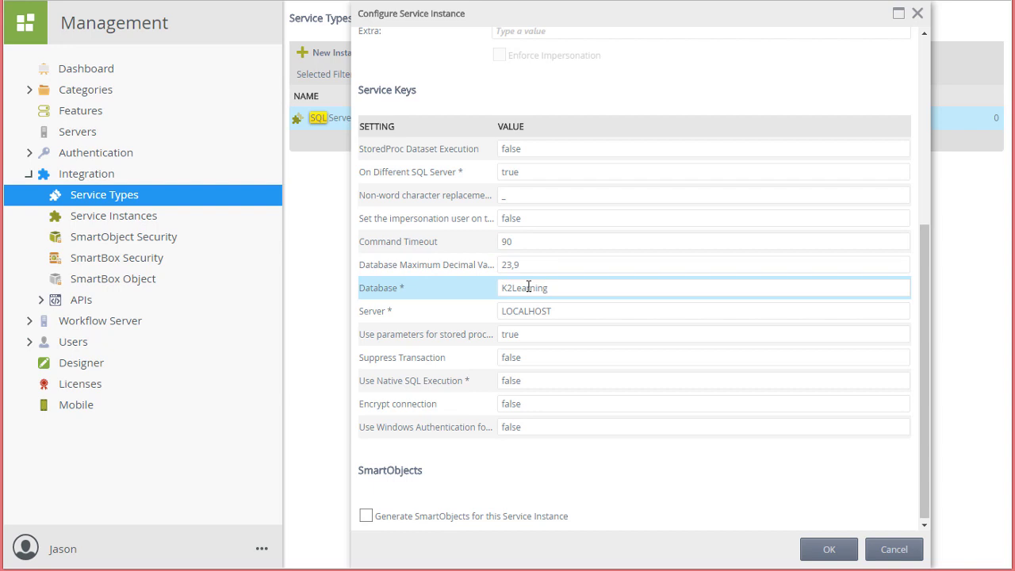
click(562, 315)
text(uh8ydarb4m.database.windows.net)
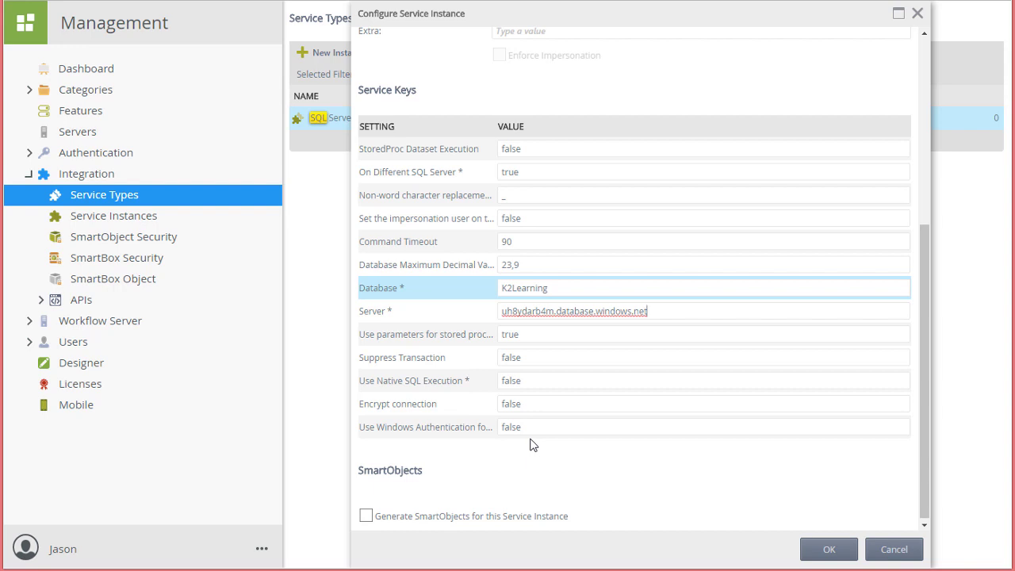
click(813, 549)
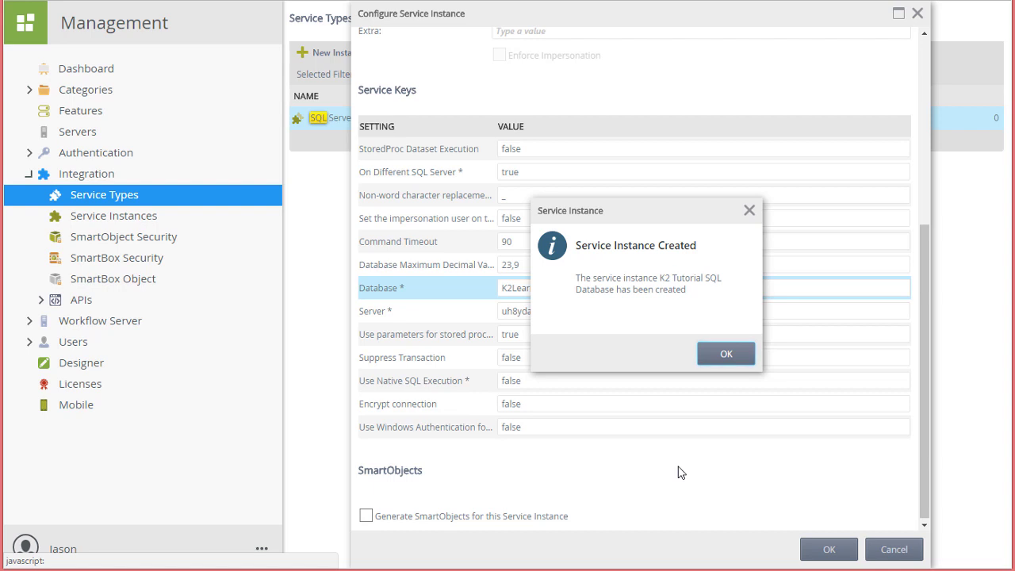
click(720, 359)
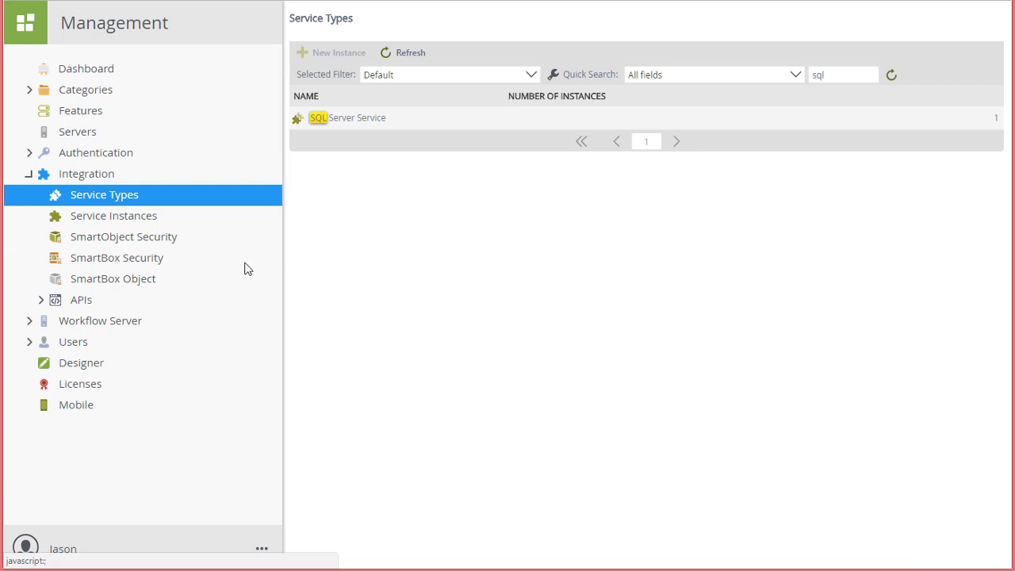
Step: Generate a SmartObject for the [Finance].[ExpenseCategory] table from the K2 Tutorial SQL Database service instance
click(141, 221)
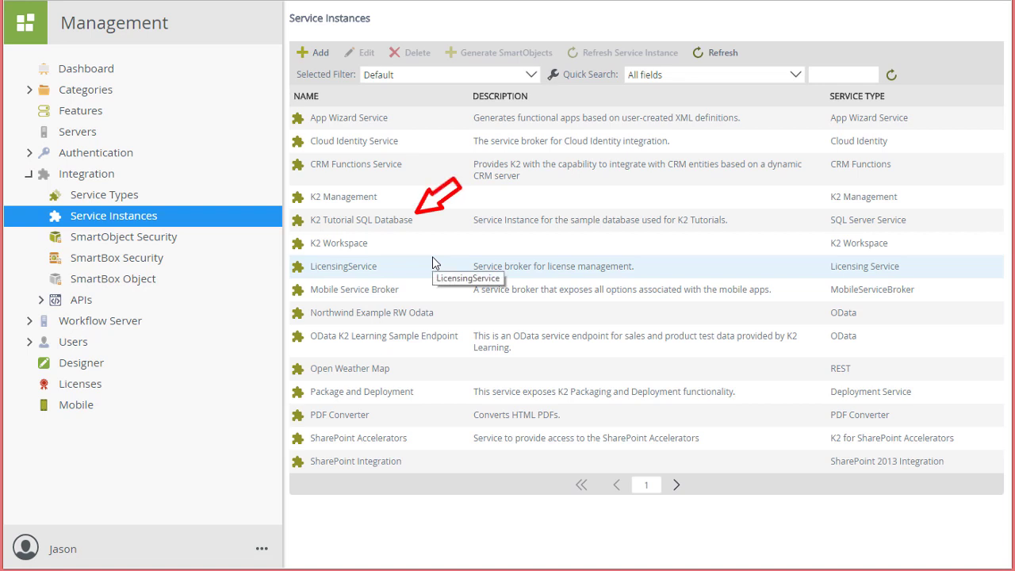
click(523, 220)
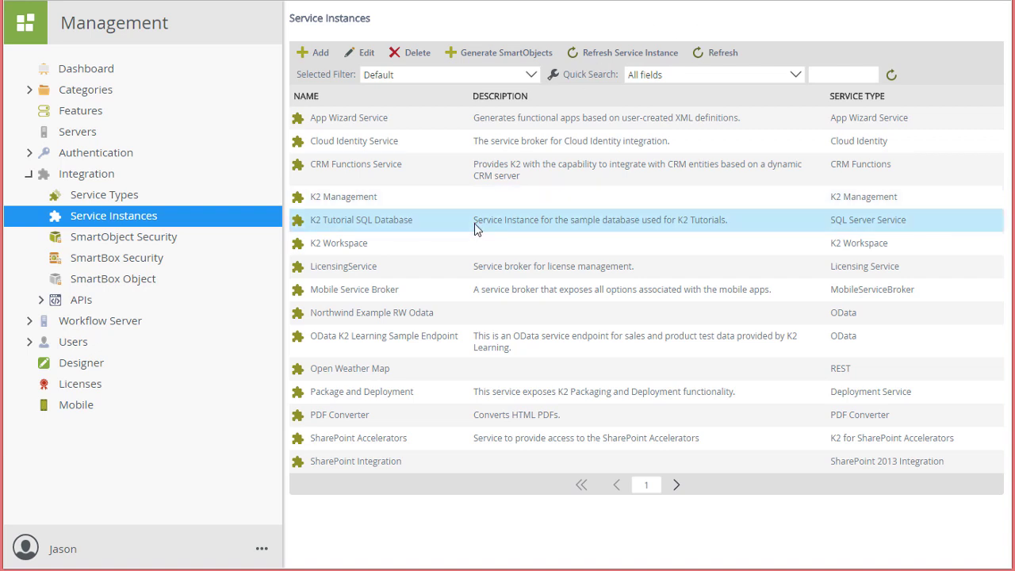
click(488, 56)
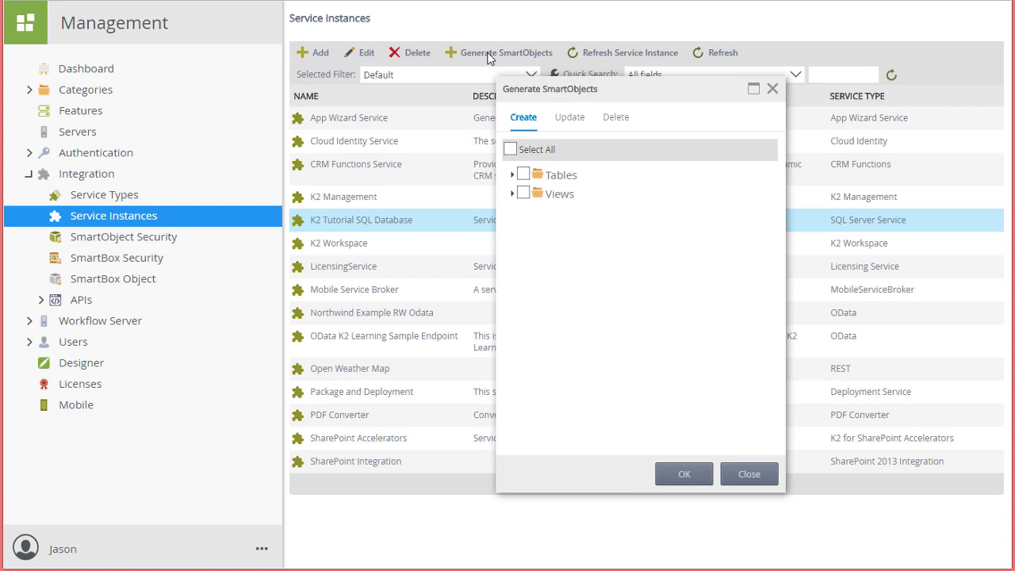
click(513, 174)
click(512, 308)
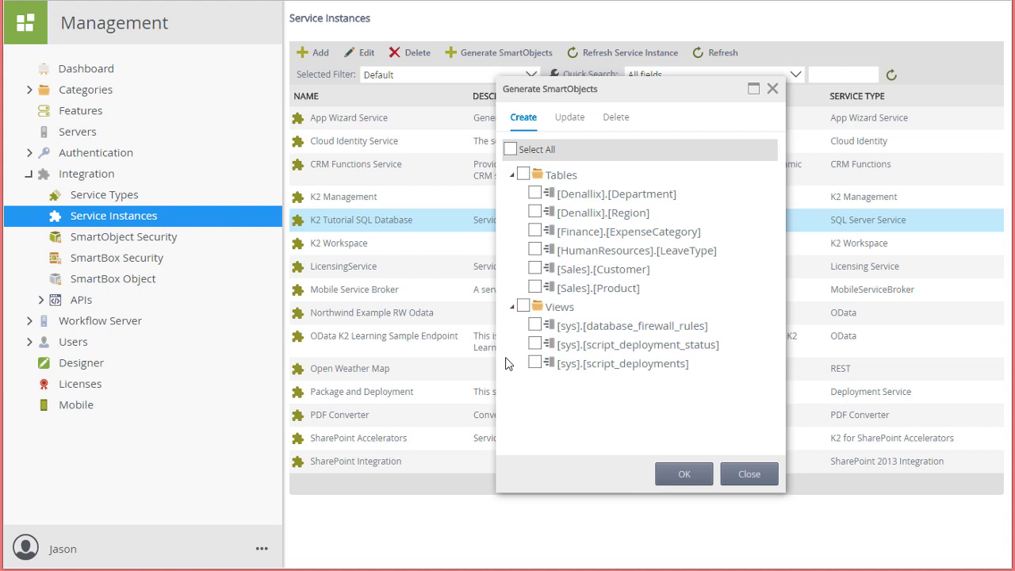
click(535, 232)
click(675, 478)
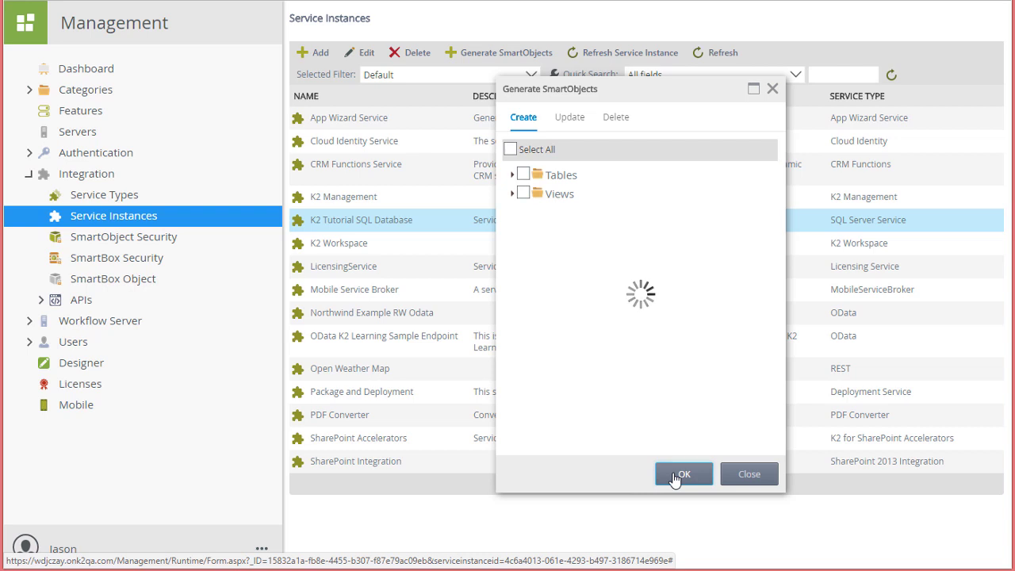
click(674, 476)
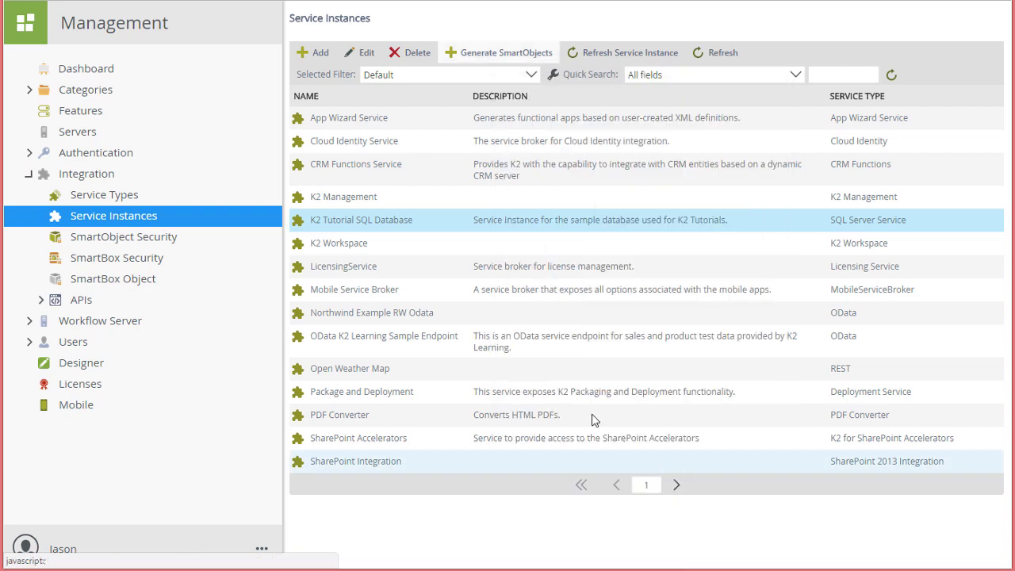
Step: Open the [Finance].[ExpenseCategory] SmartObject in the Tables category of SQL Server Service, K2 Tutorial SQL Database
click(27, 92)
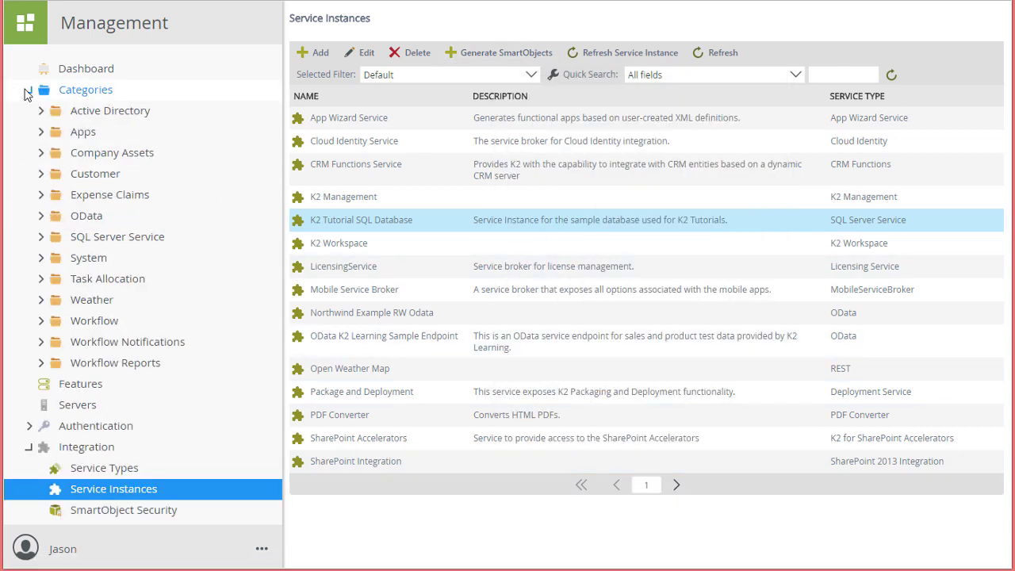
click(41, 238)
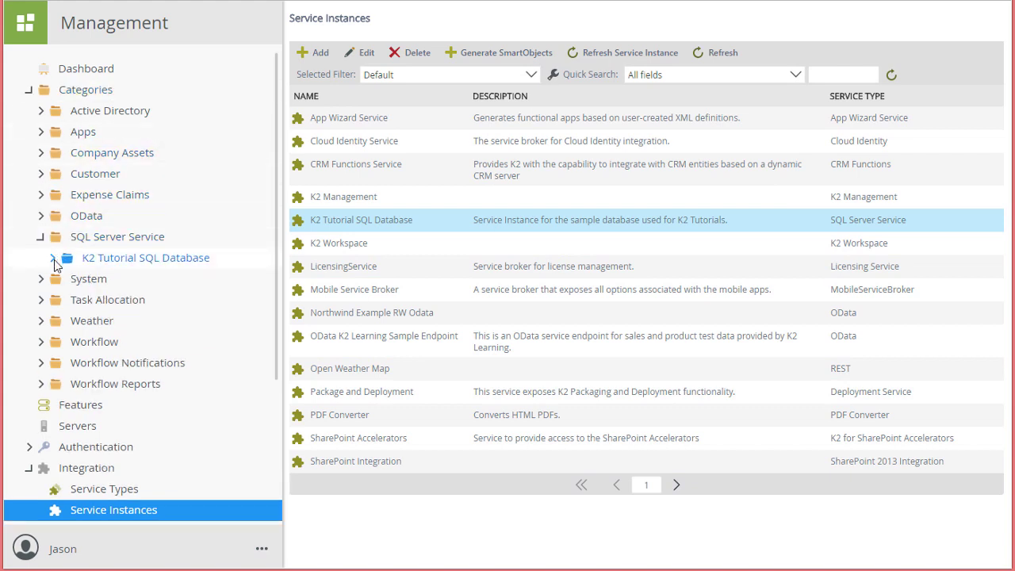
click(52, 258)
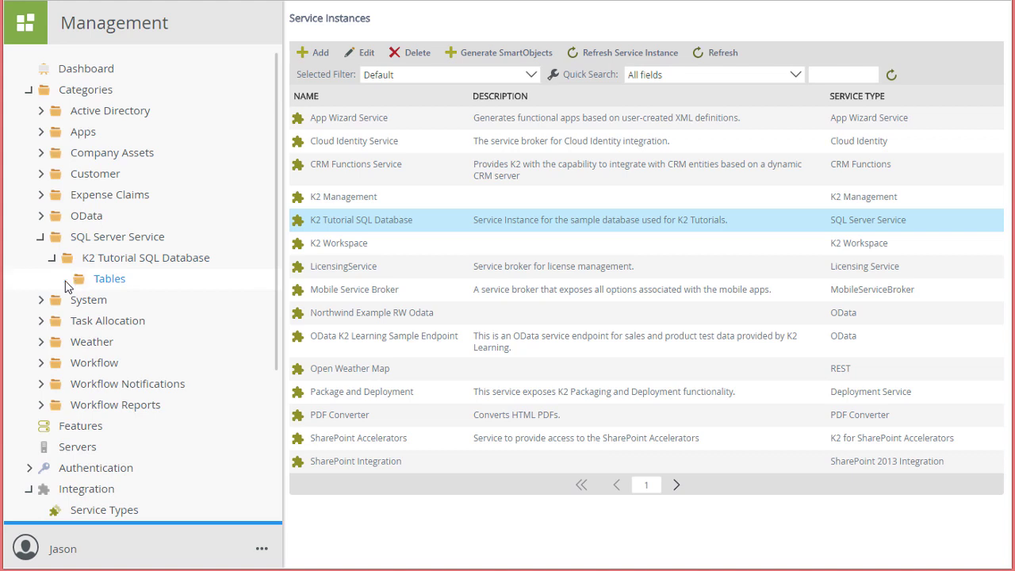
click(65, 281)
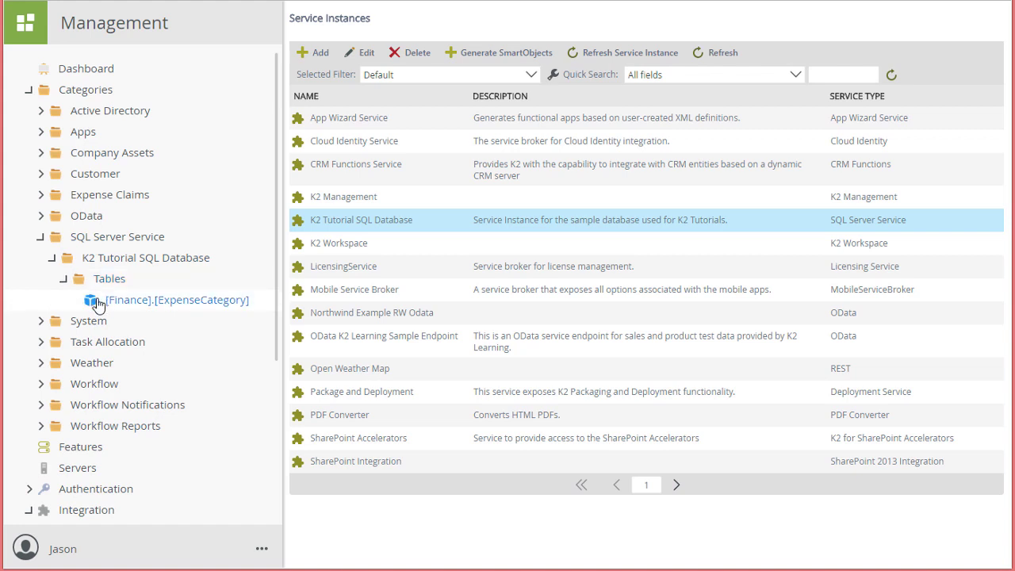
click(128, 305)
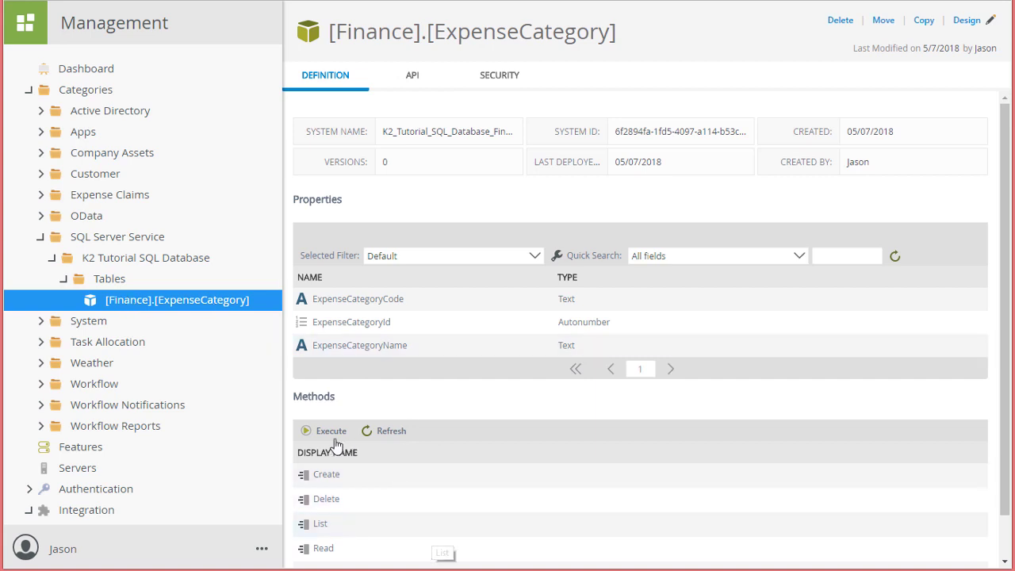
Step: Execute the List method of the [Finance].[ExpenseCategory] SmartObject
click(344, 522)
scroll(341, 524, down, 1)
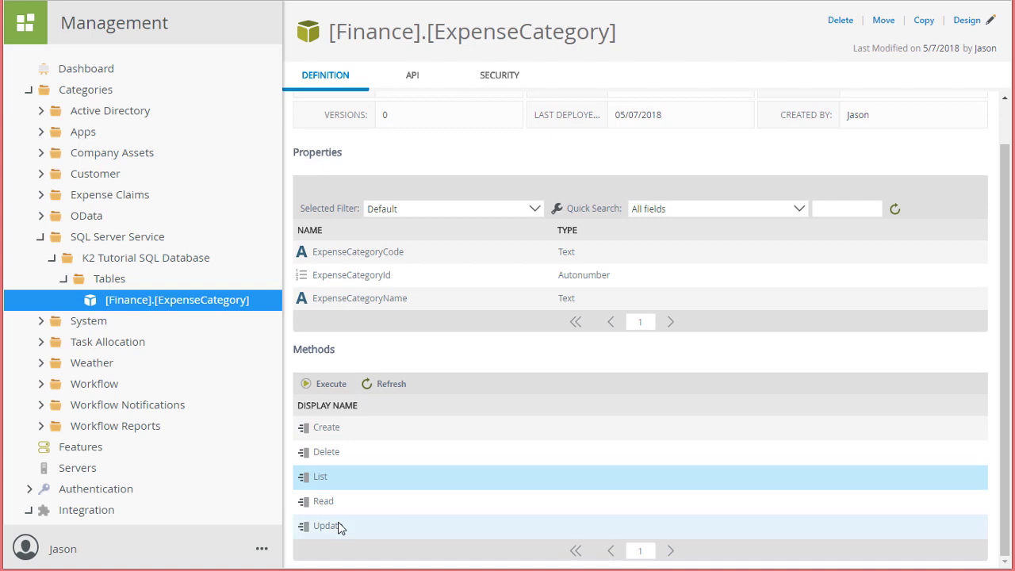
click(330, 384)
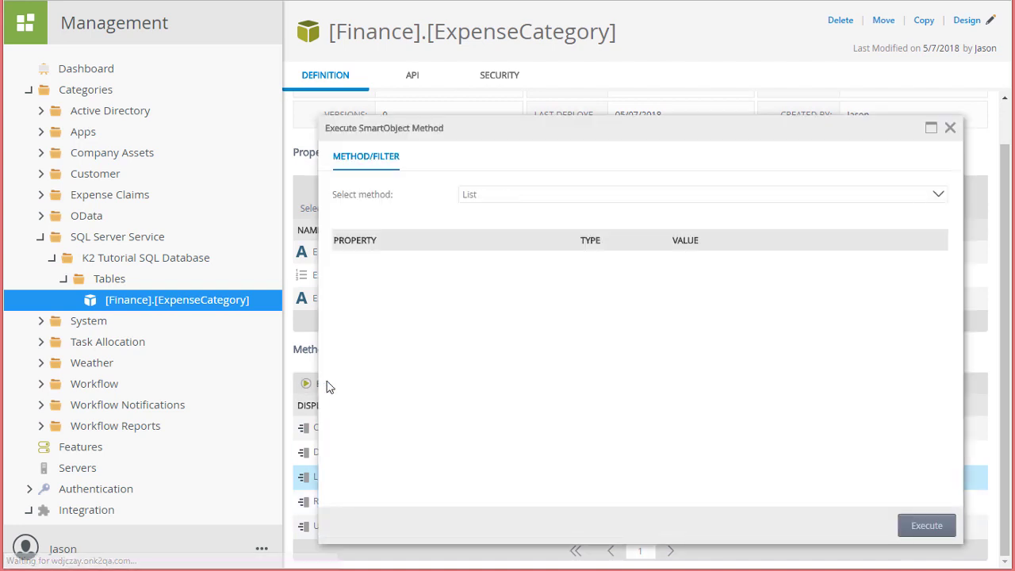
click(927, 528)
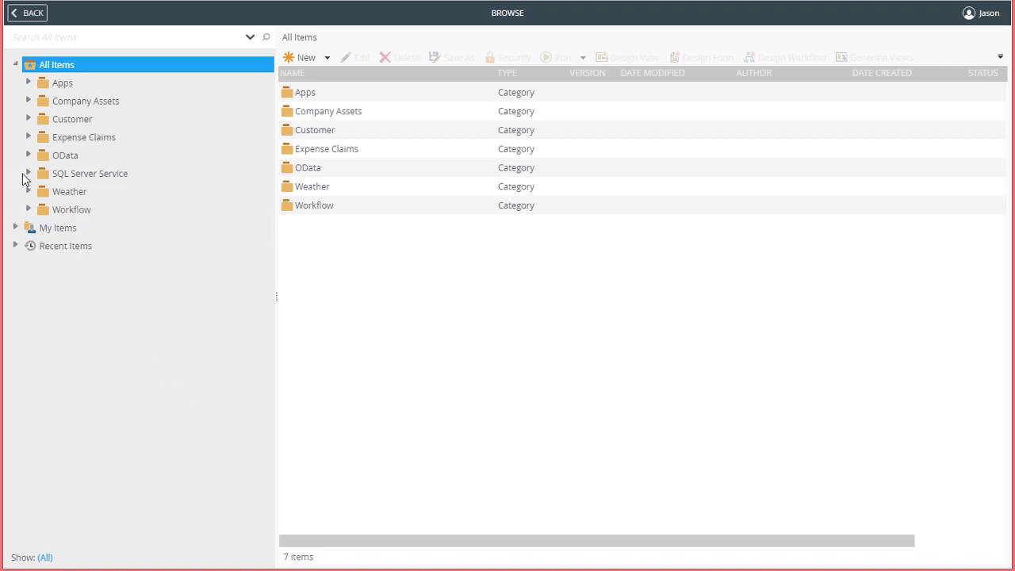
Step: Expand SQL Server Service, K2 Tutorial SQL Database and its Tables category in the Browse tree to locate the ExpenseCategory SmartObject
click(28, 173)
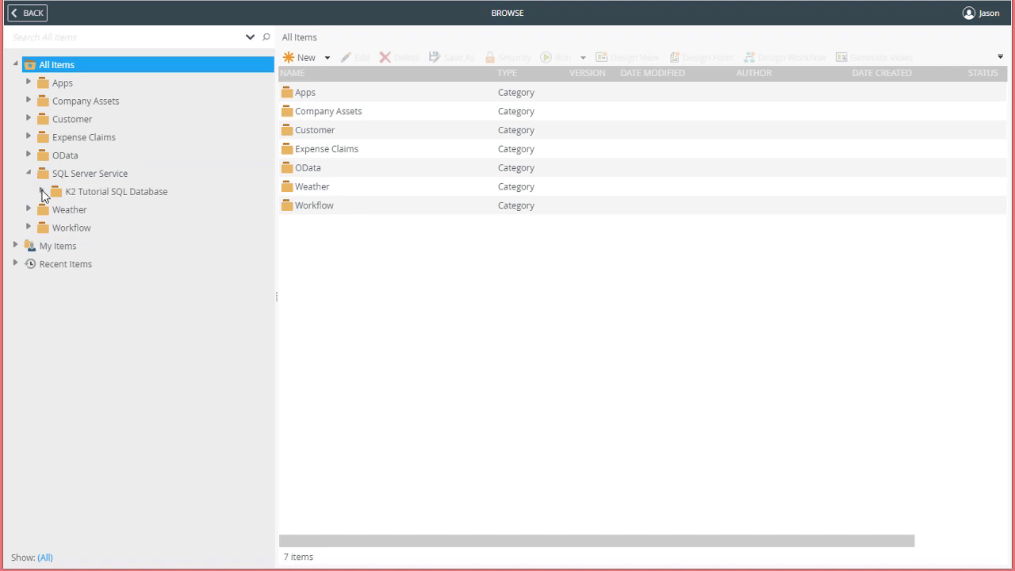
click(42, 192)
click(55, 209)
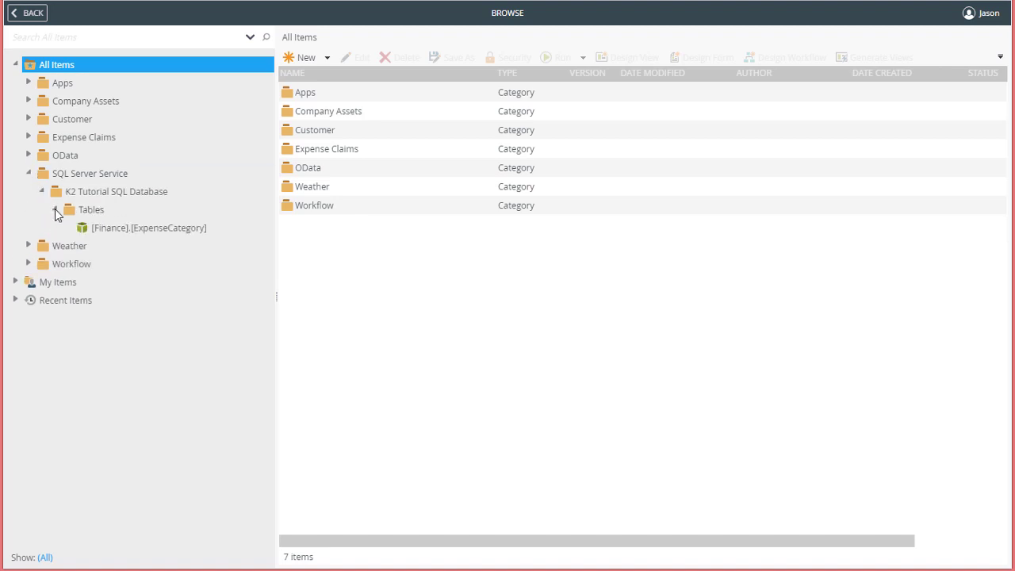
Step: Set up view generation for the [Finance].[ExpenseCategory] SmartObject with an Item view, a List view and a generated form
click(99, 230)
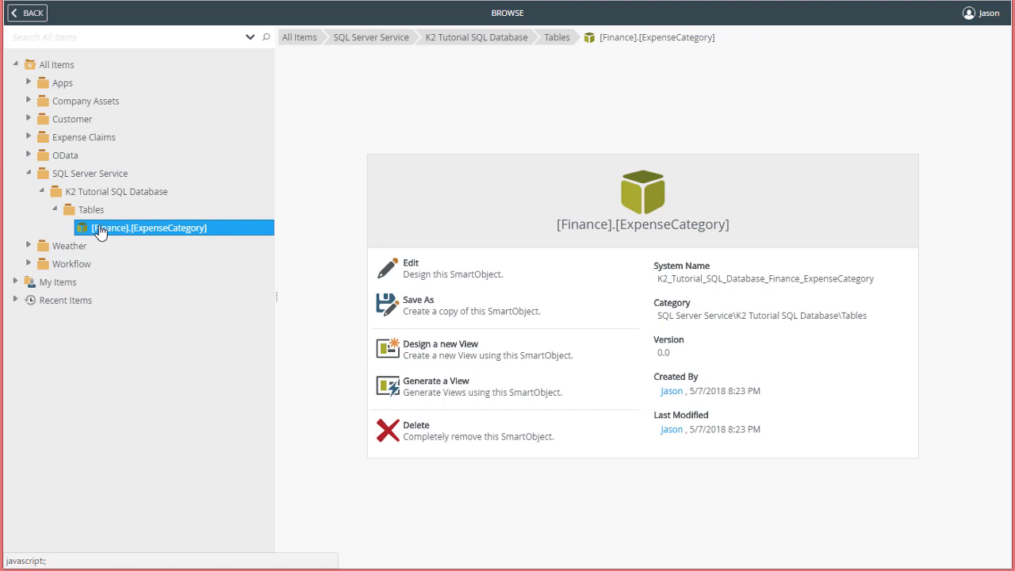
click(410, 387)
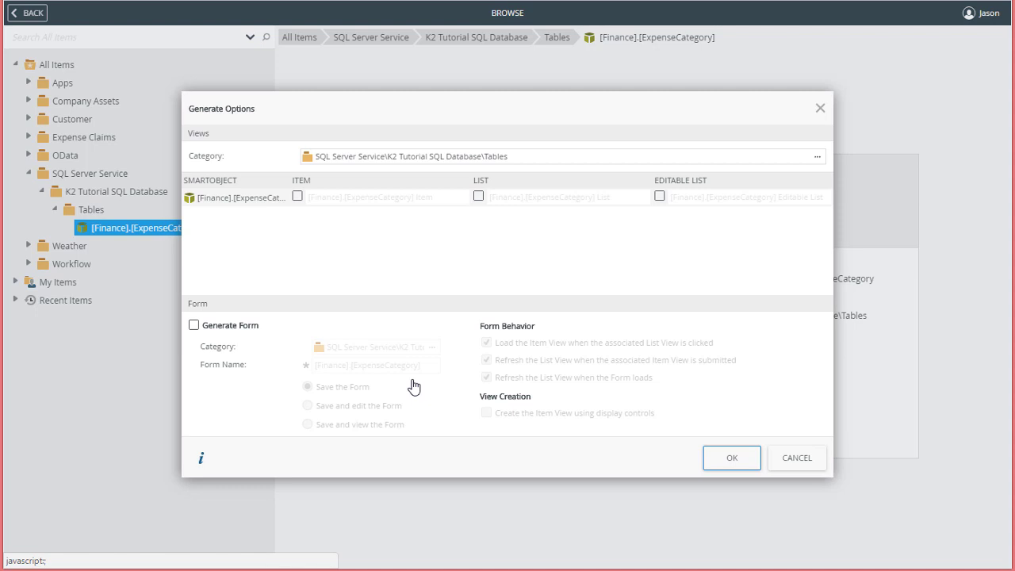
click(297, 196)
click(478, 198)
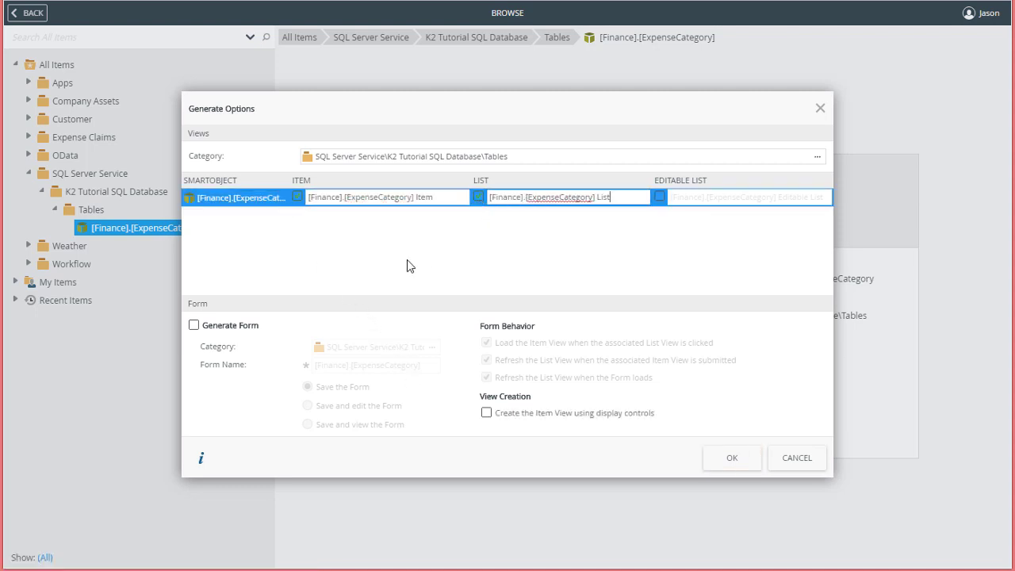
click(193, 326)
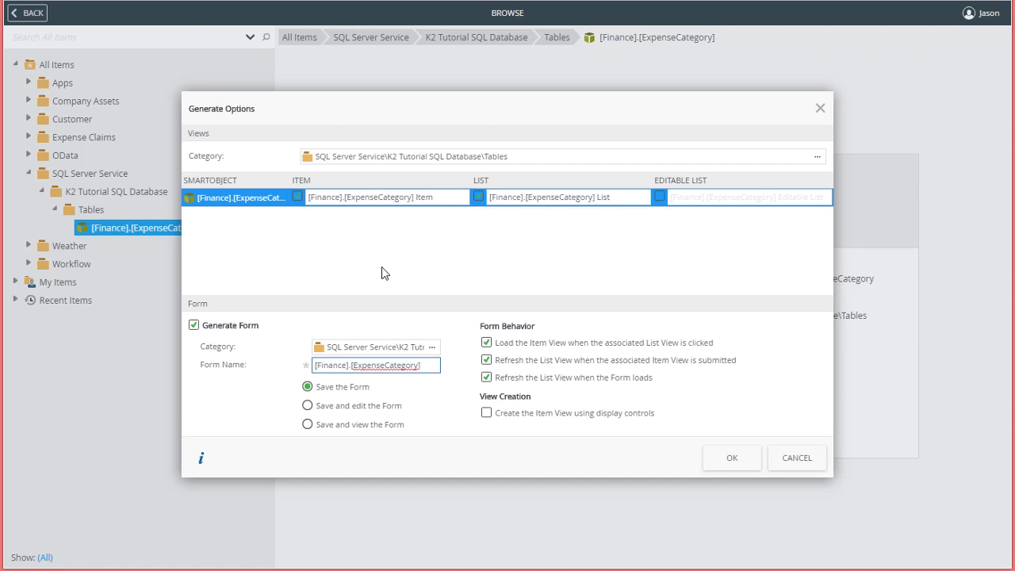
Step: Set the category for the generated views to Expense Claims\Views
click(816, 159)
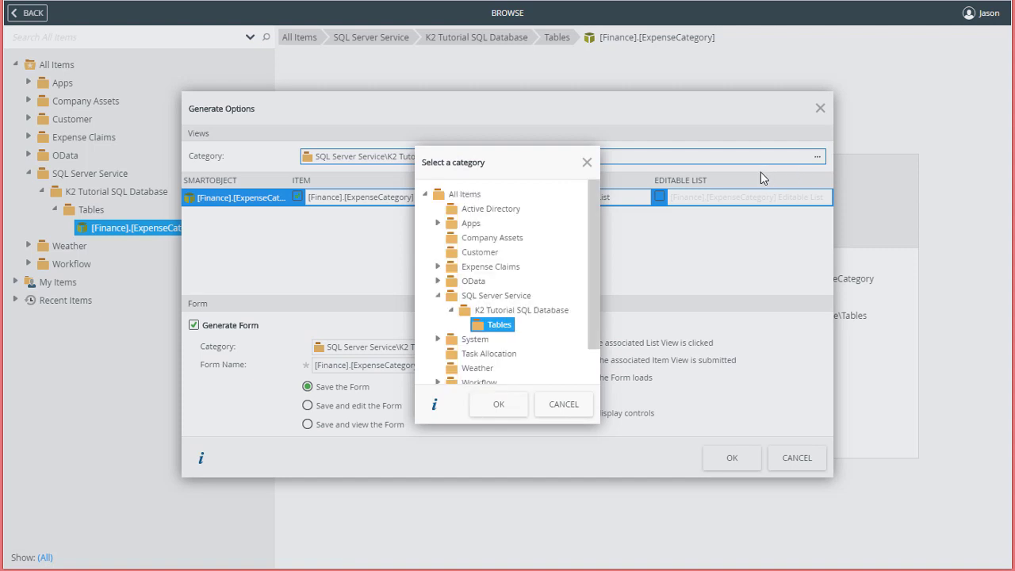
click(438, 267)
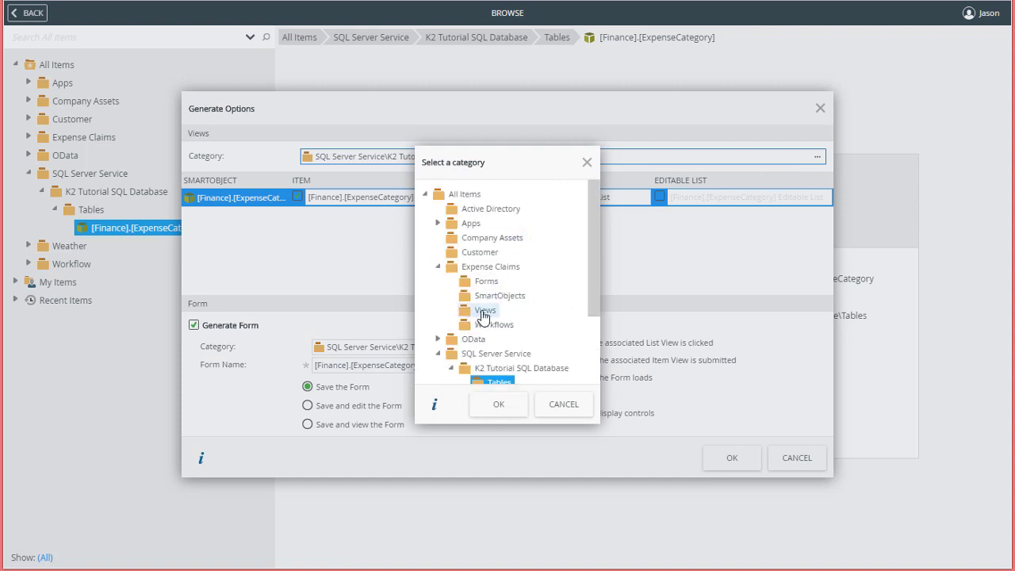
click(483, 314)
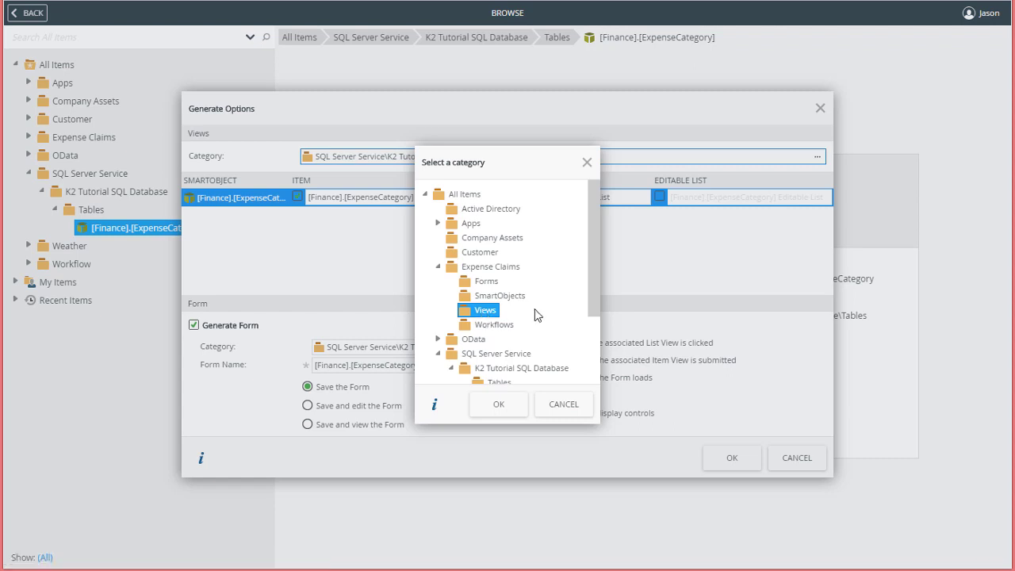
click(499, 404)
Step: Set the generated form's category to Expense Claims\Forms and generate the views and form
click(393, 350)
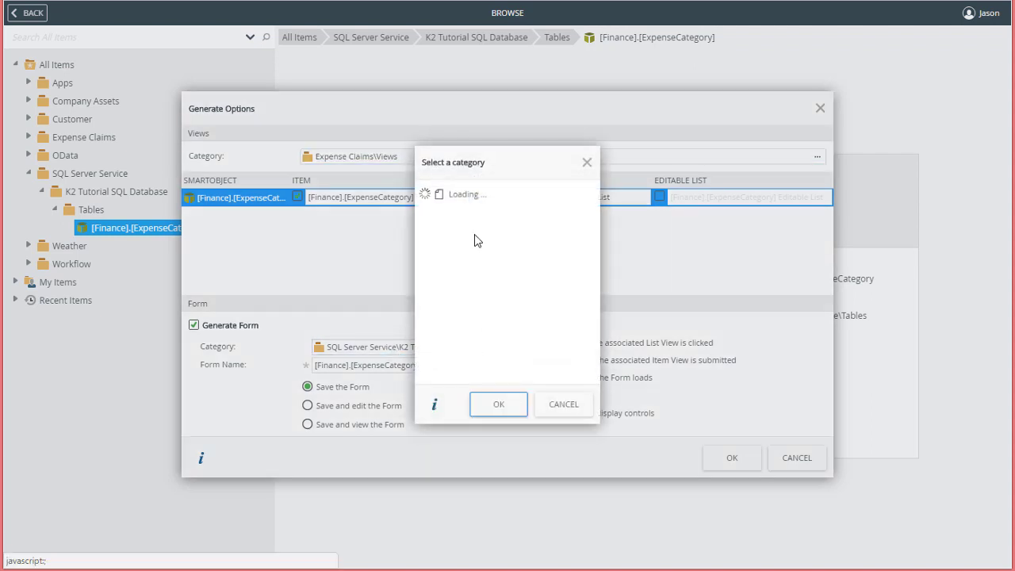
click(438, 268)
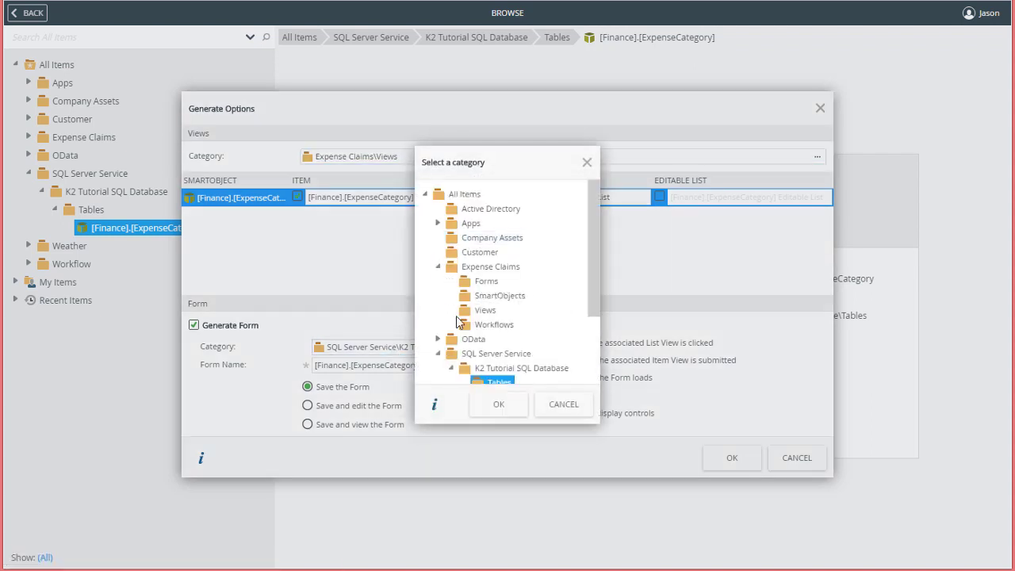
click(485, 281)
click(499, 404)
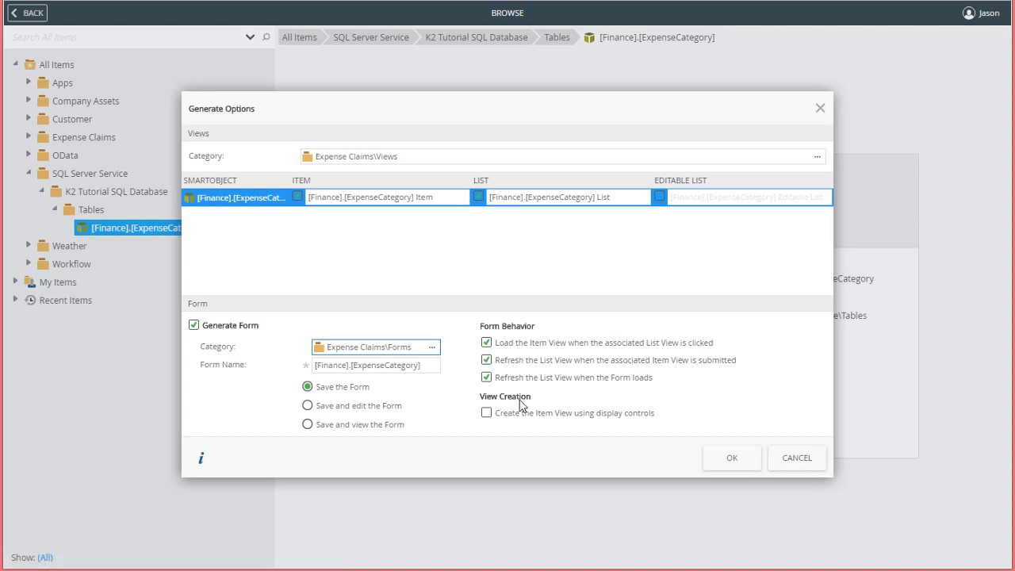
click(732, 461)
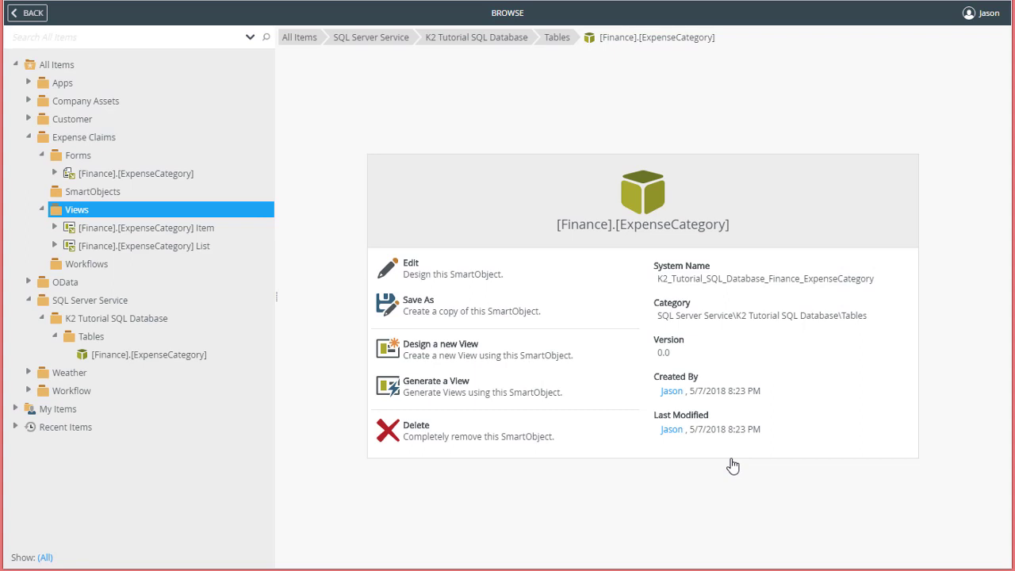
Step: Run the [Finance].[ExpenseCategory] form and select the Client Entertainment, Office Equipment and Cell phones records to check their details in the item view
click(171, 176)
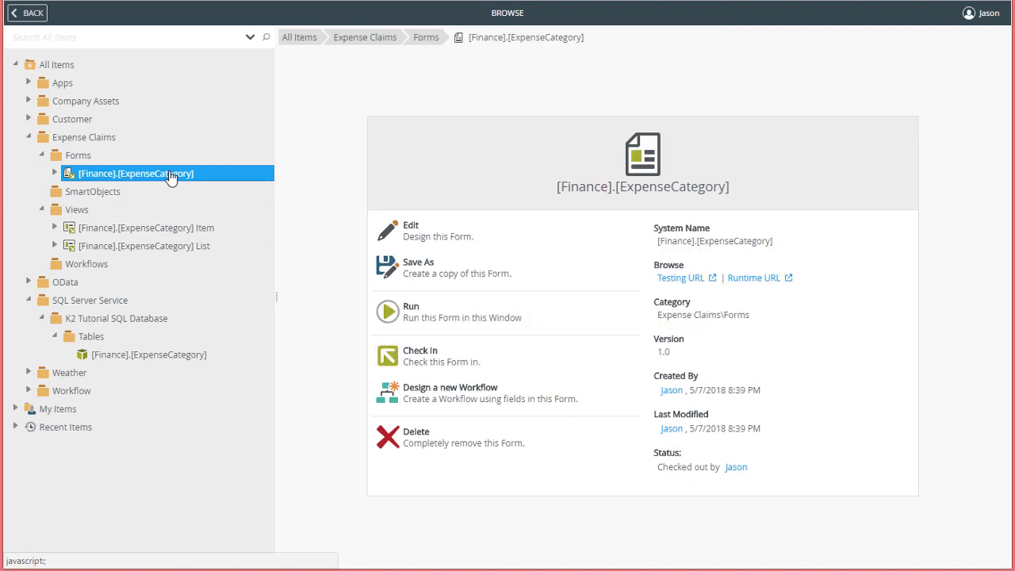
click(409, 314)
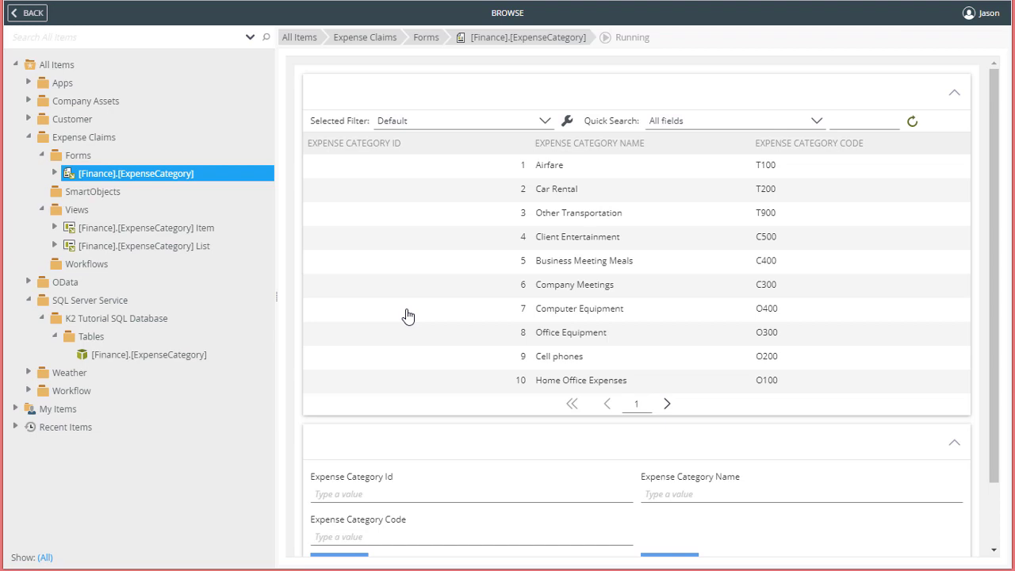
click(577, 241)
scroll(576, 262, down, 2)
click(584, 269)
click(571, 284)
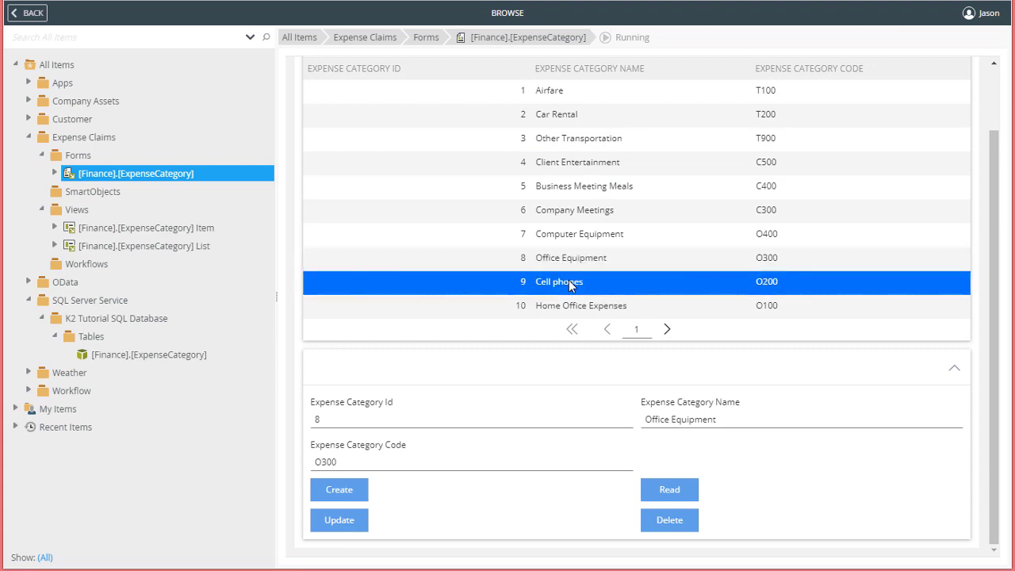